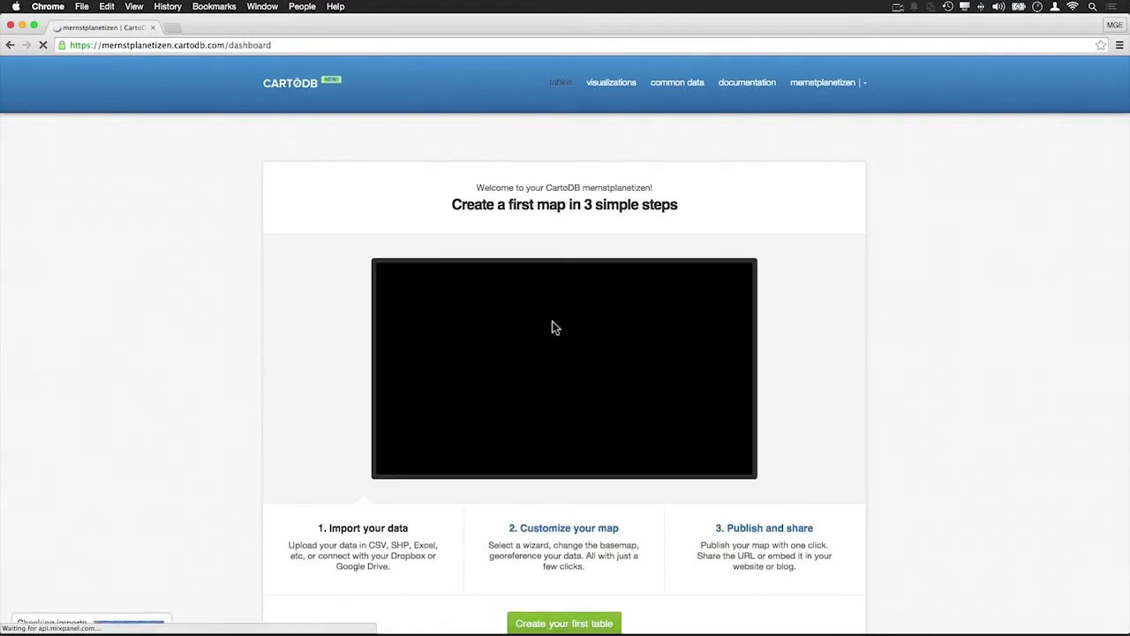
# Open the example datasets from the create-your-first-table dialog
pyautogui.scroll(-5, 275, 311)
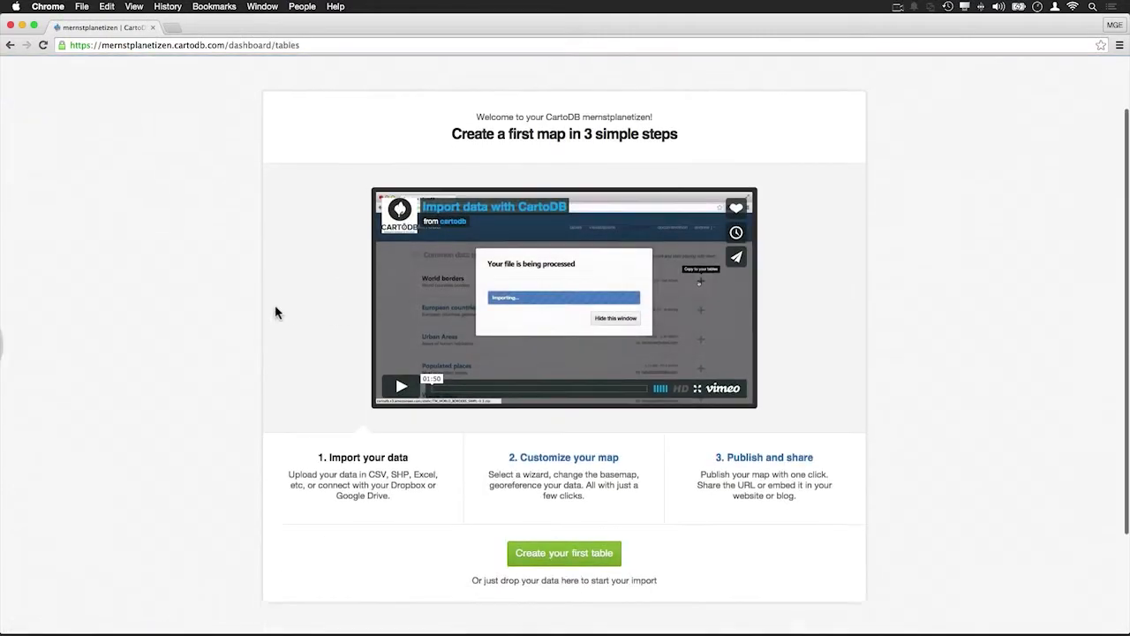
pyautogui.scroll(5, 275, 312)
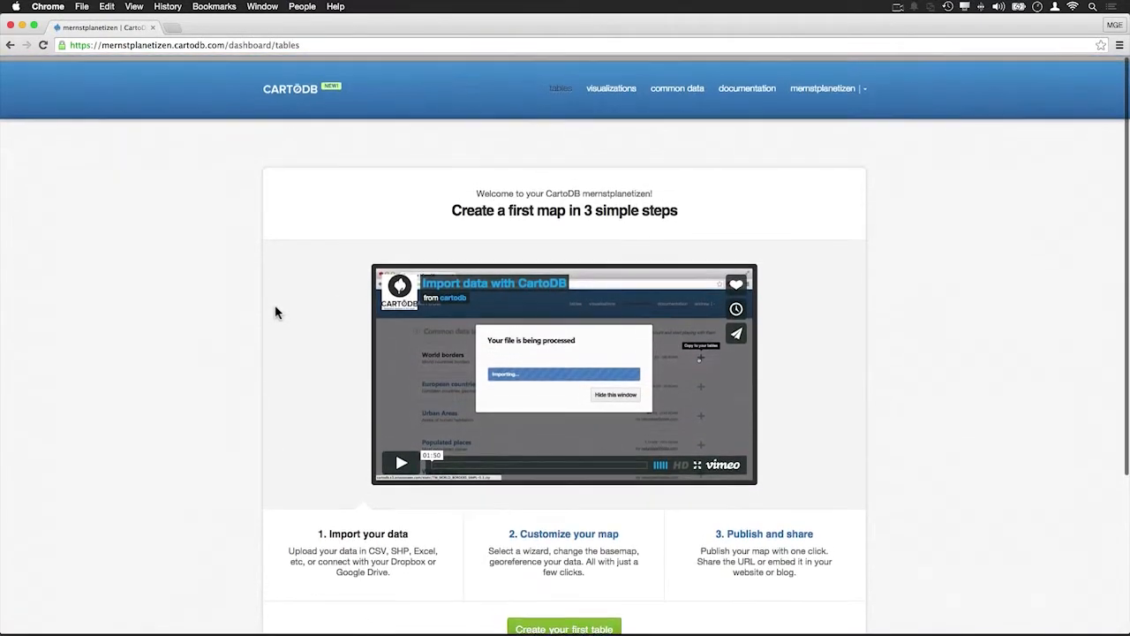
pyautogui.scroll(-4, 275, 307)
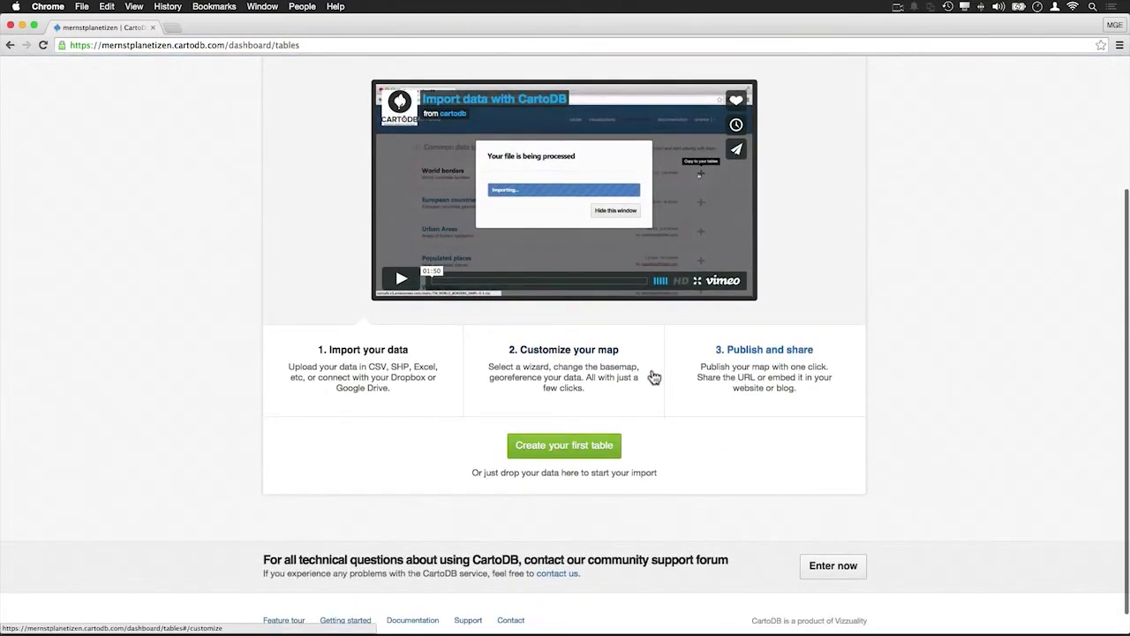
pyautogui.scroll(4, 654, 380)
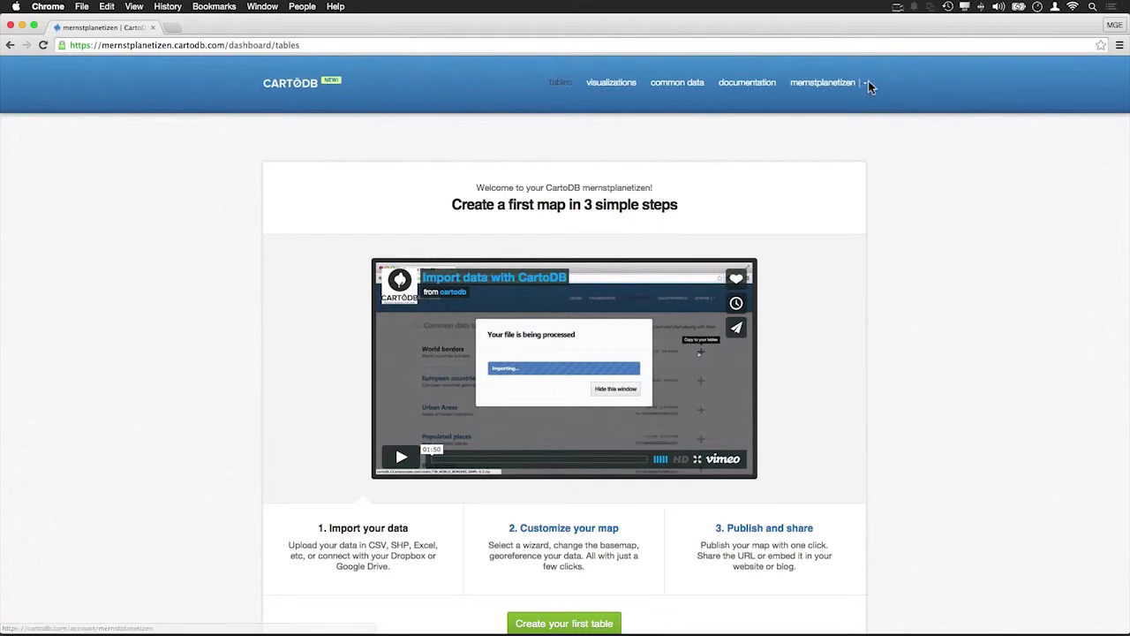
pyautogui.scroll(-3, 551, 340)
pyautogui.scroll(-1, 551, 343)
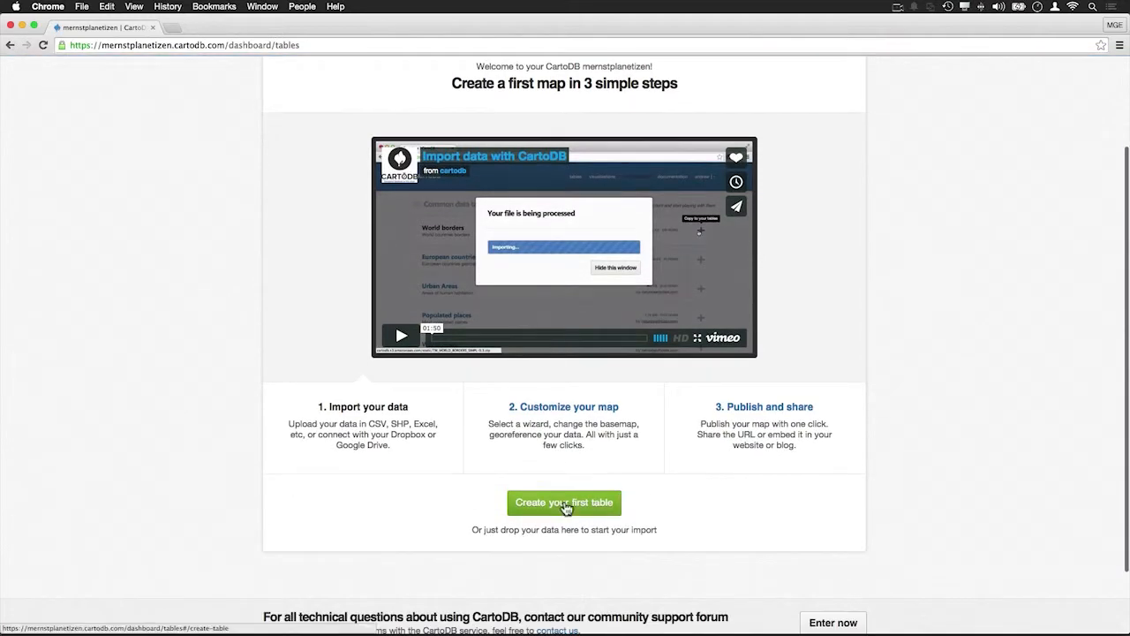
pyautogui.click(565, 507)
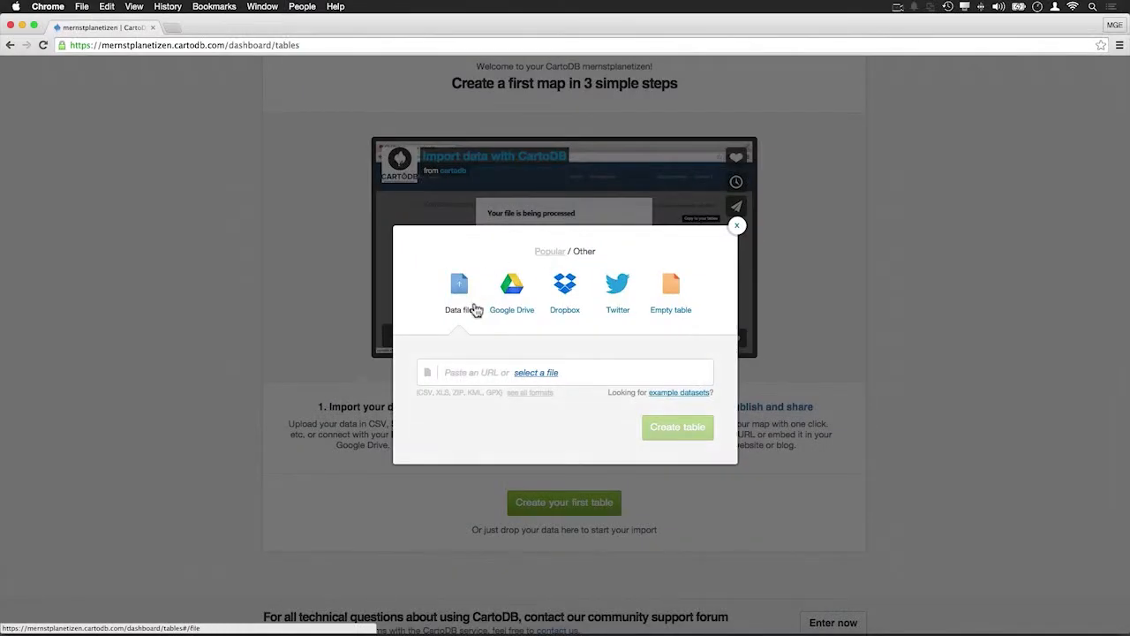
pyautogui.click(696, 397)
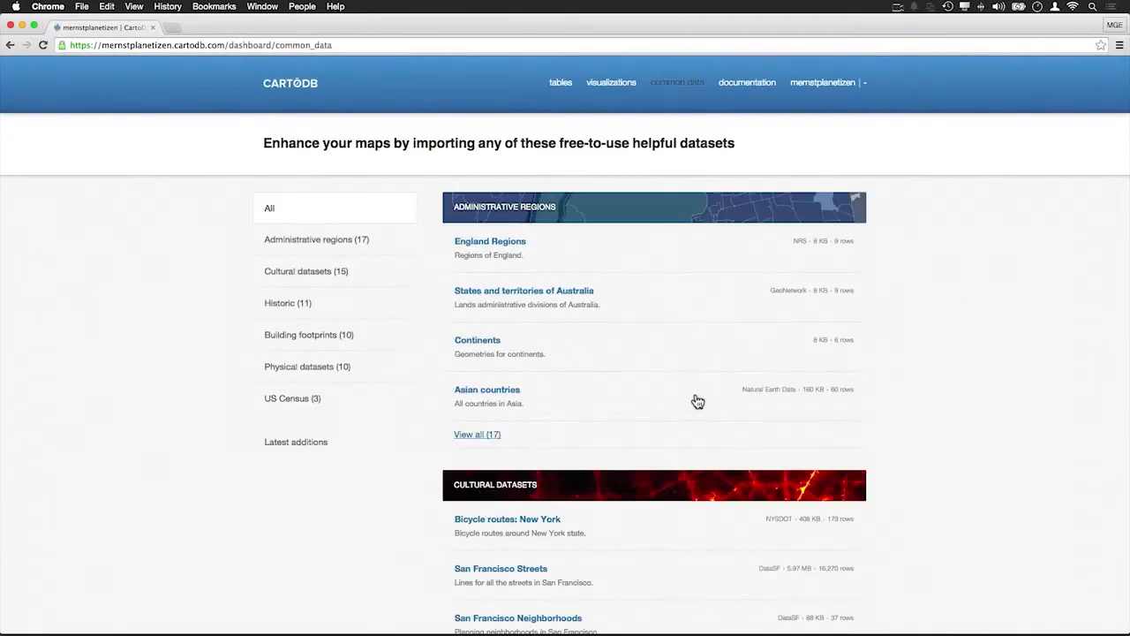
# Import the Continents dataset from the Administrative regions category
pyautogui.scroll(-5, 843, 293)
pyautogui.scroll(6, 843, 298)
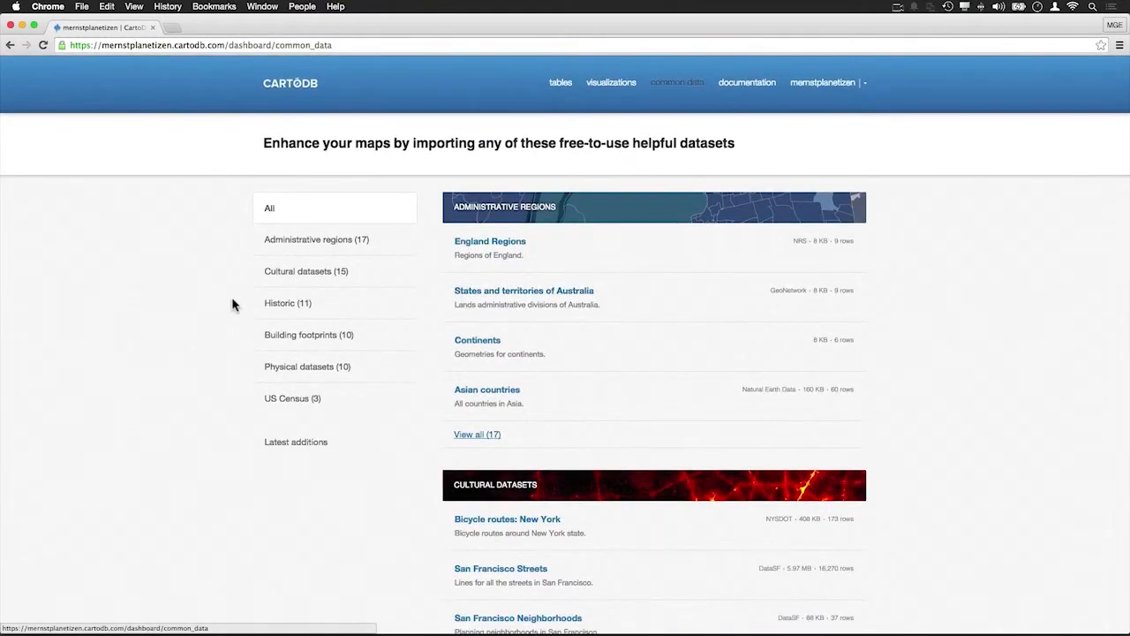
pyautogui.click(293, 256)
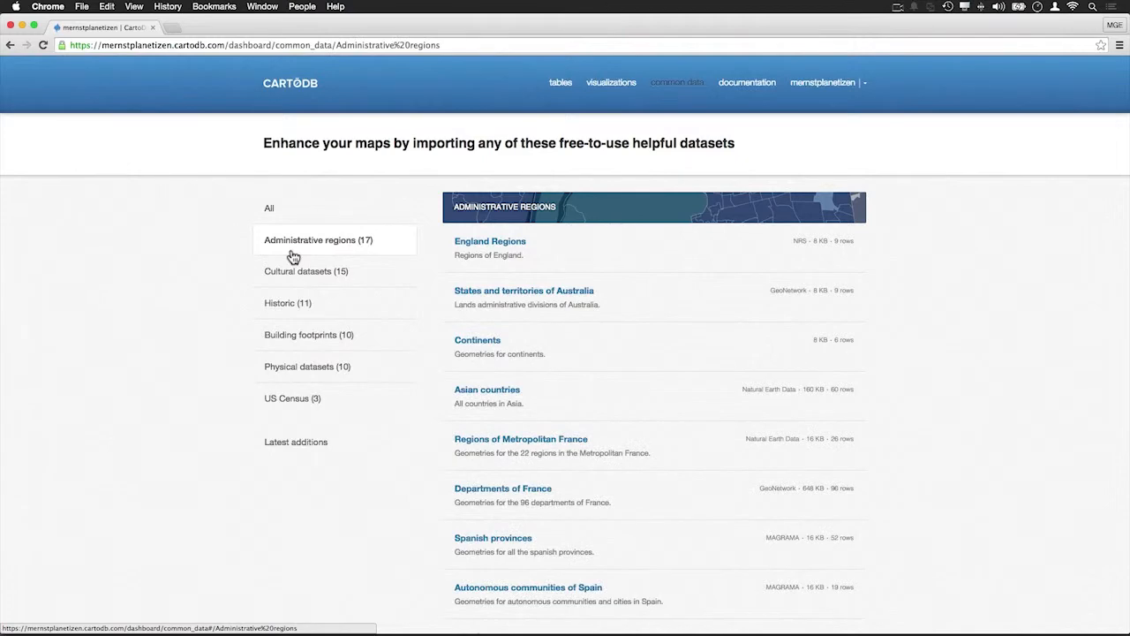
pyautogui.click(477, 349)
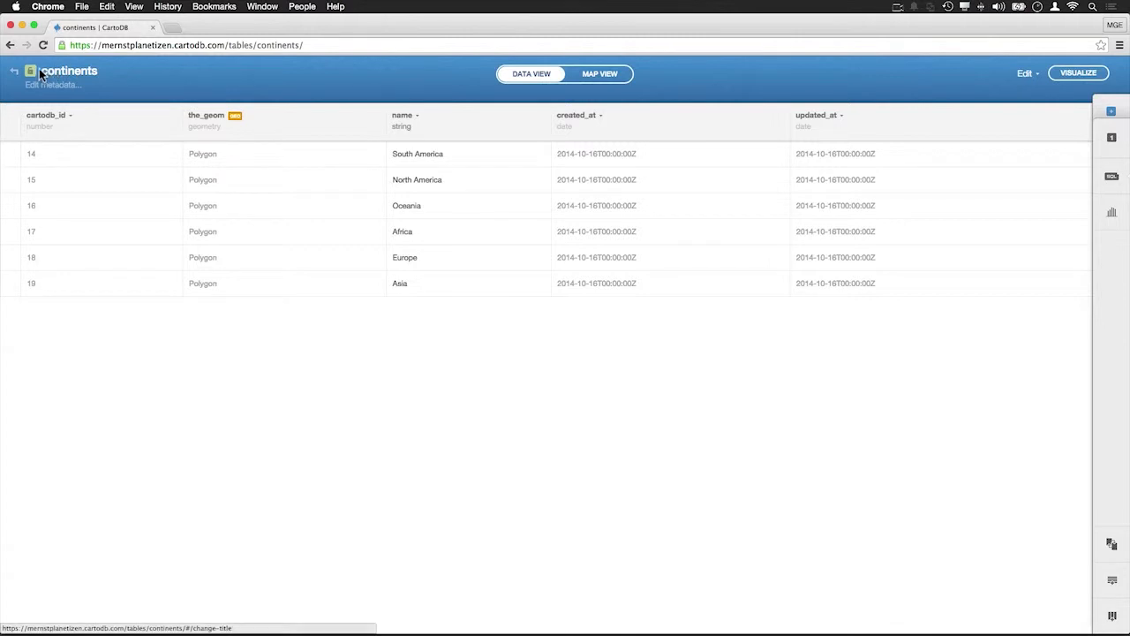
# Switch the continents table to map view and open the layer's visualization wizard
pyautogui.click(600, 76)
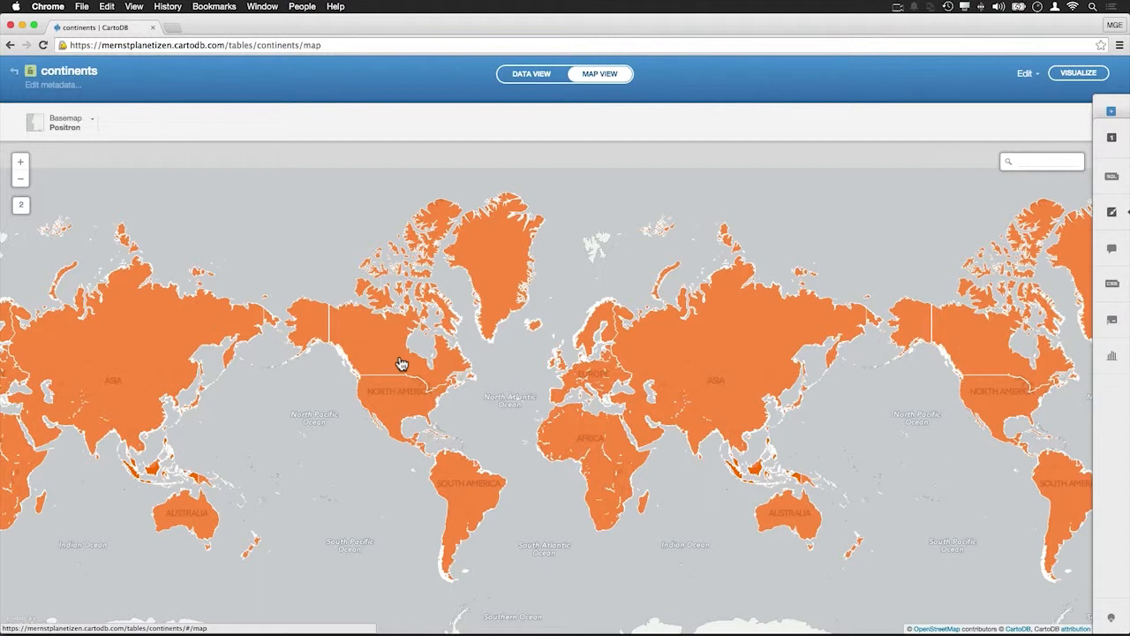
pyautogui.click(20, 165)
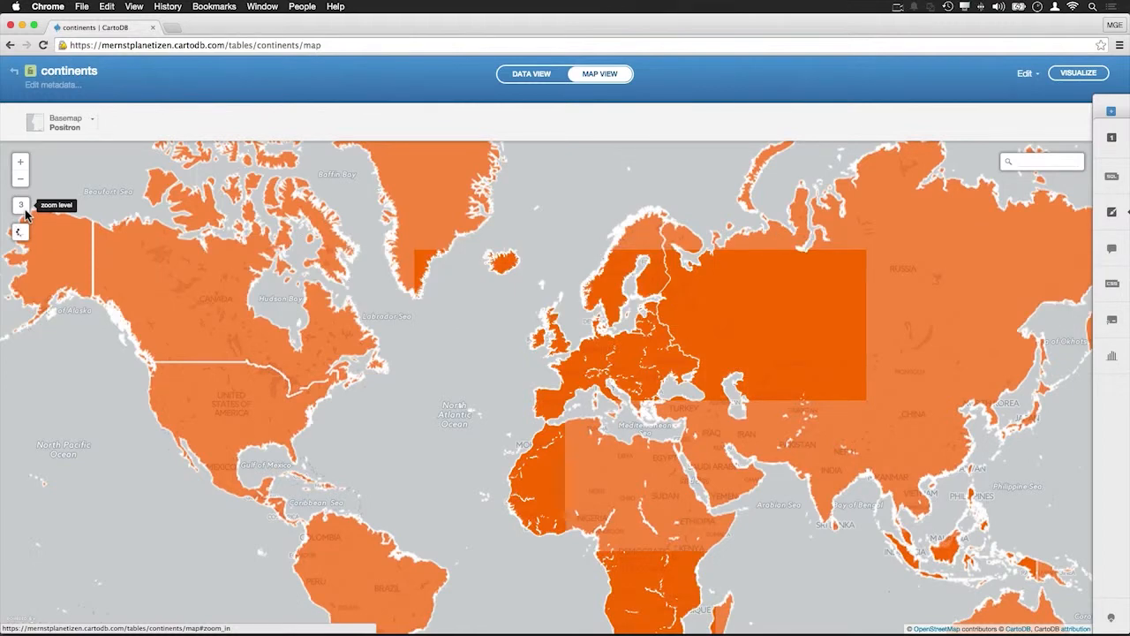
pyautogui.click(74, 128)
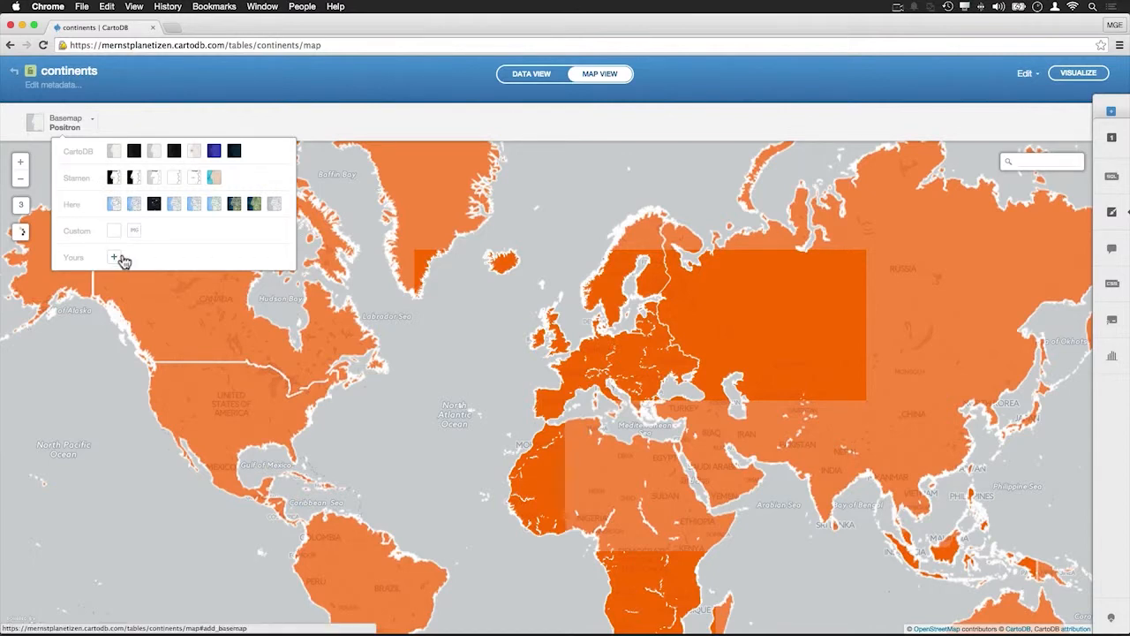
pyautogui.click(152, 395)
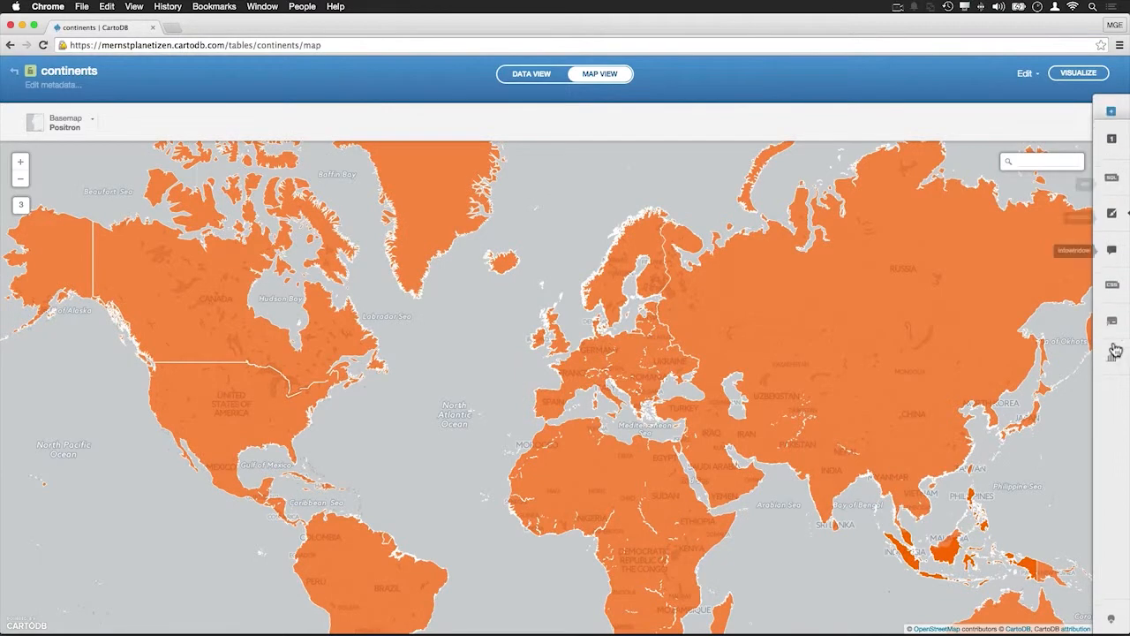
pyautogui.click(1110, 139)
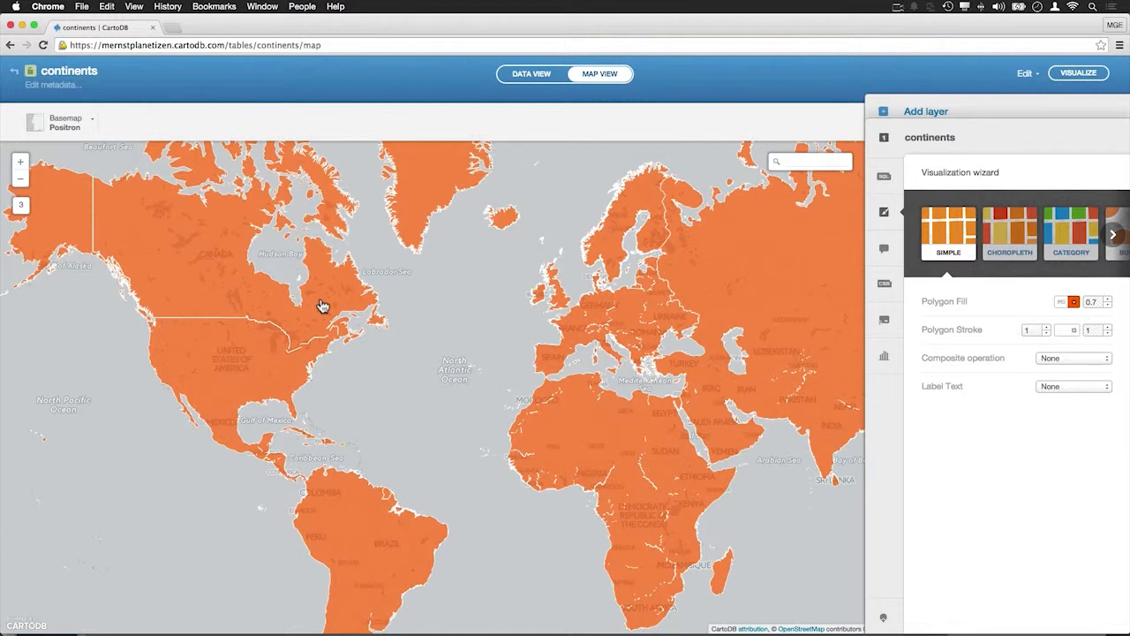
# Change the basemap to Positron (lite)
pyautogui.click(78, 124)
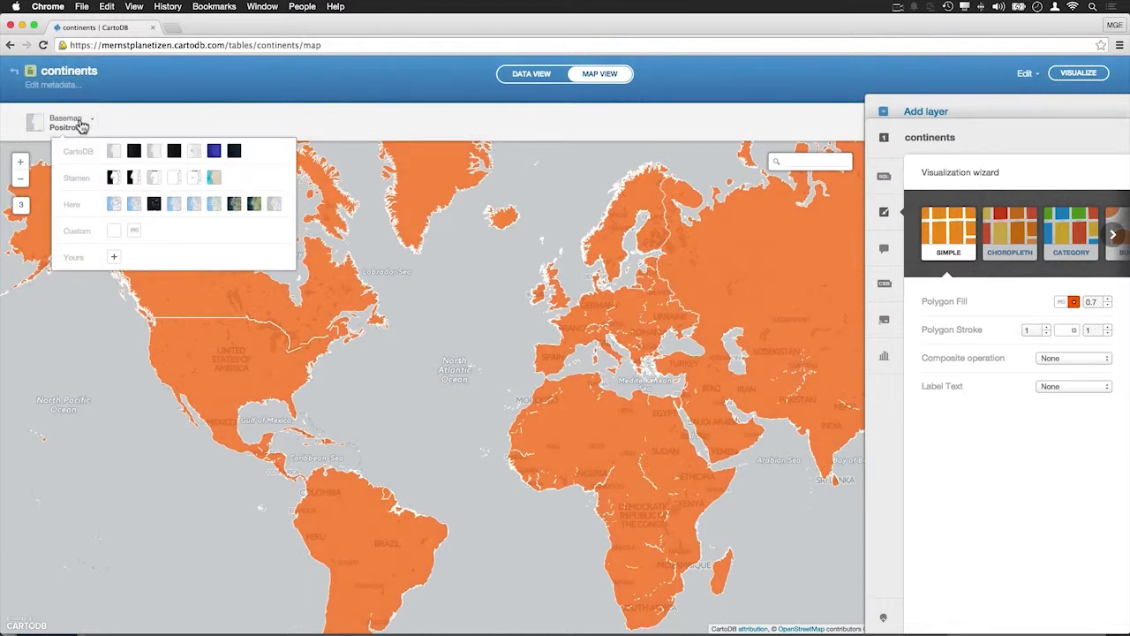
pyautogui.click(78, 123)
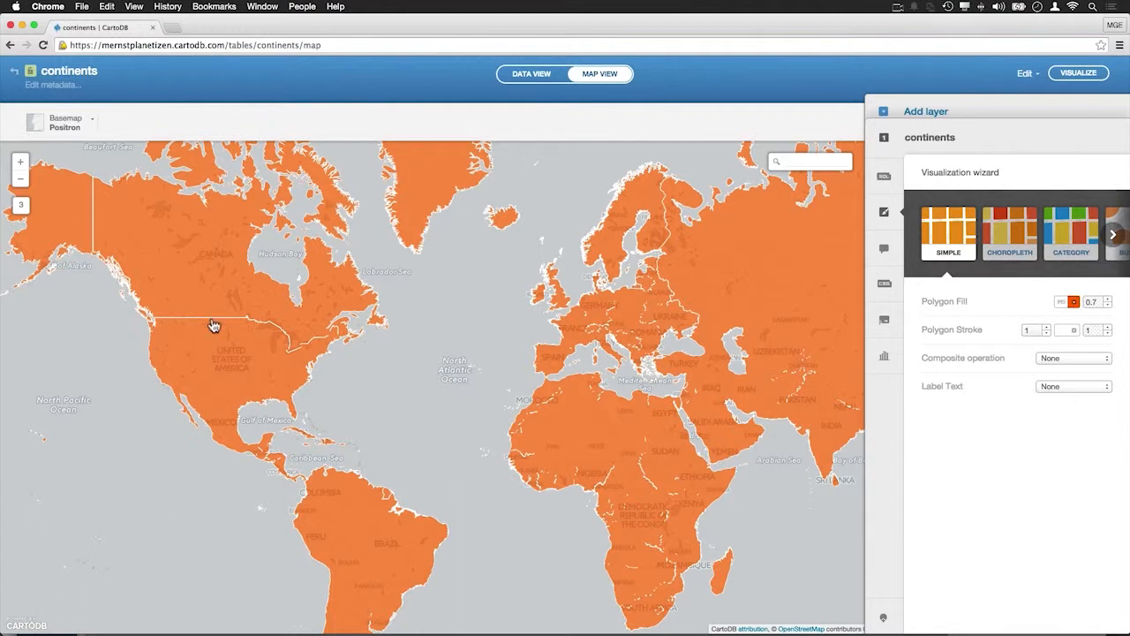
pyautogui.click(76, 129)
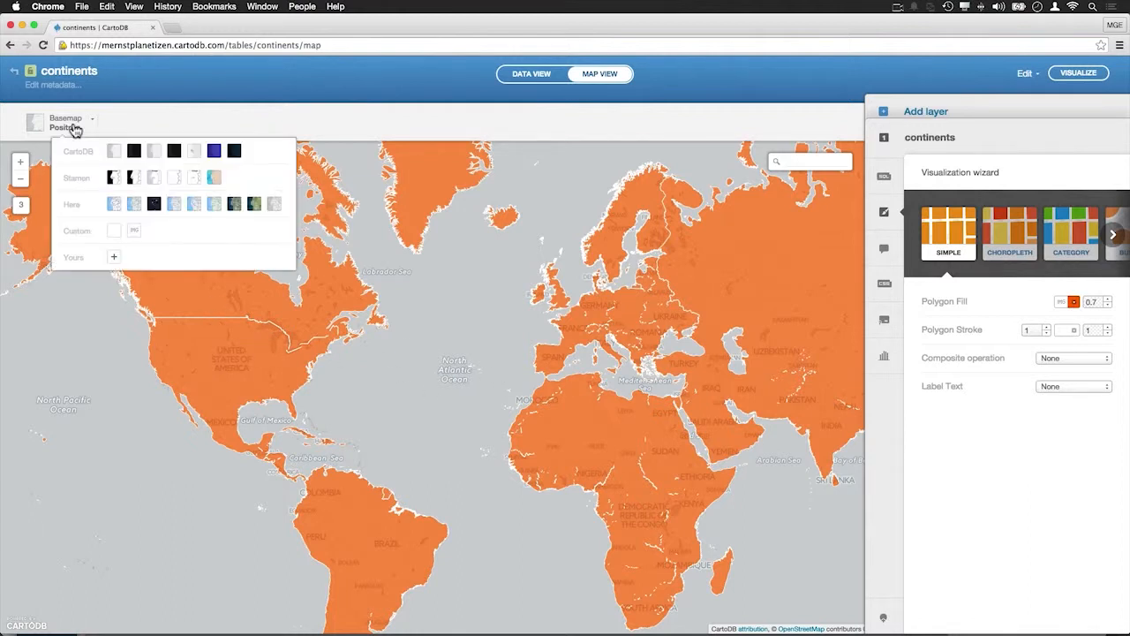
pyautogui.click(152, 152)
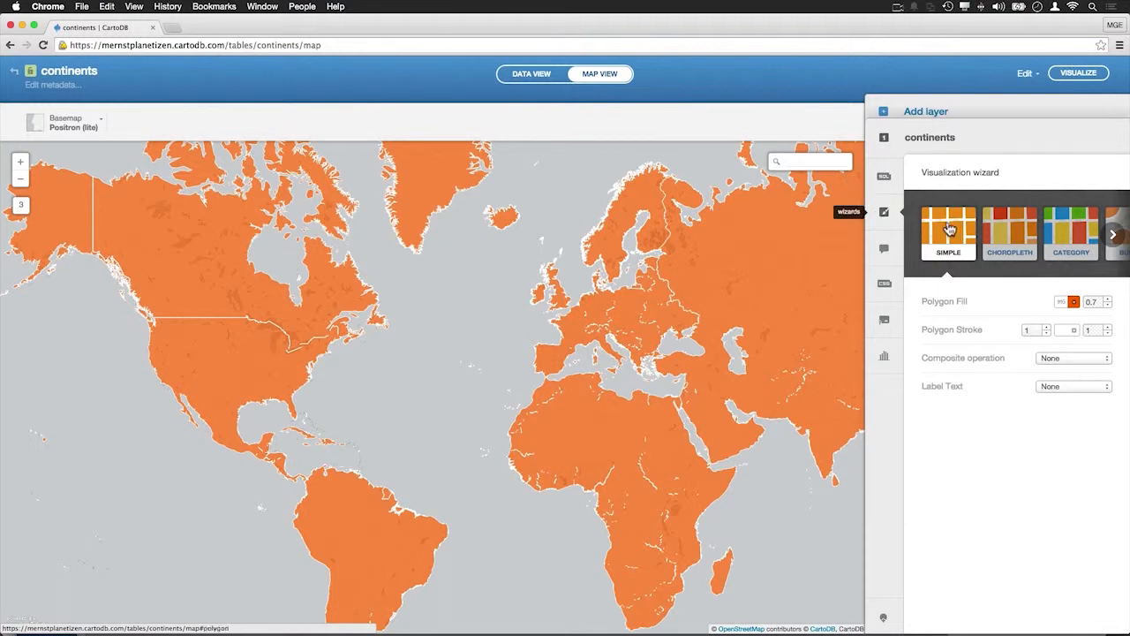
# Apply the Category visualization to the continents layer using the name column
pyautogui.click(1060, 236)
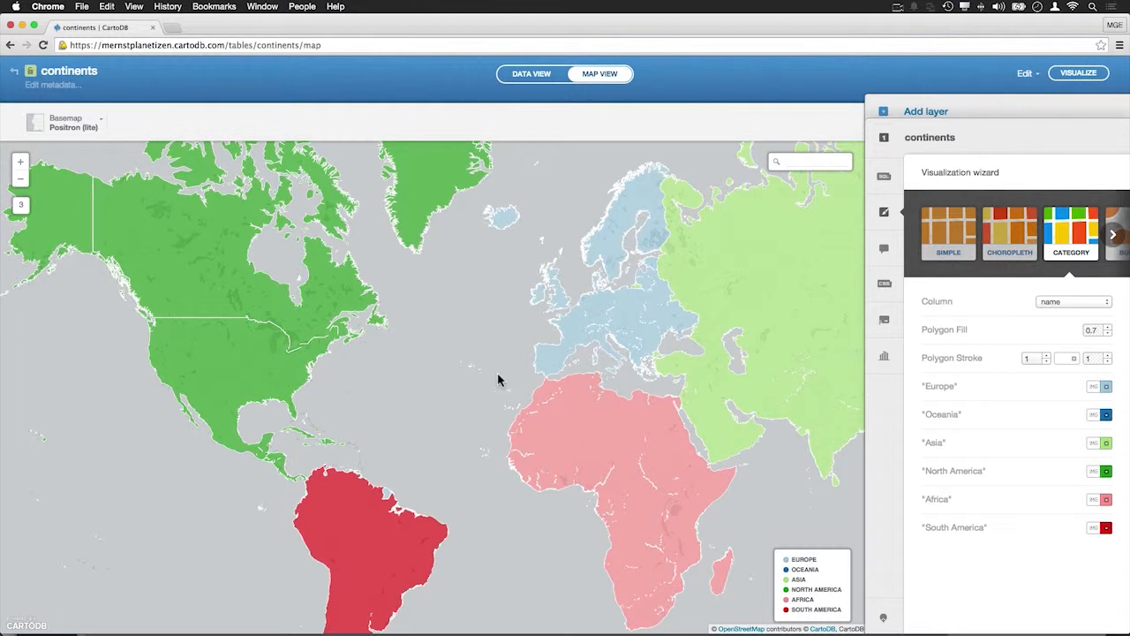
pyautogui.moveTo(460, 419); pyautogui.dragTo(403, 379)
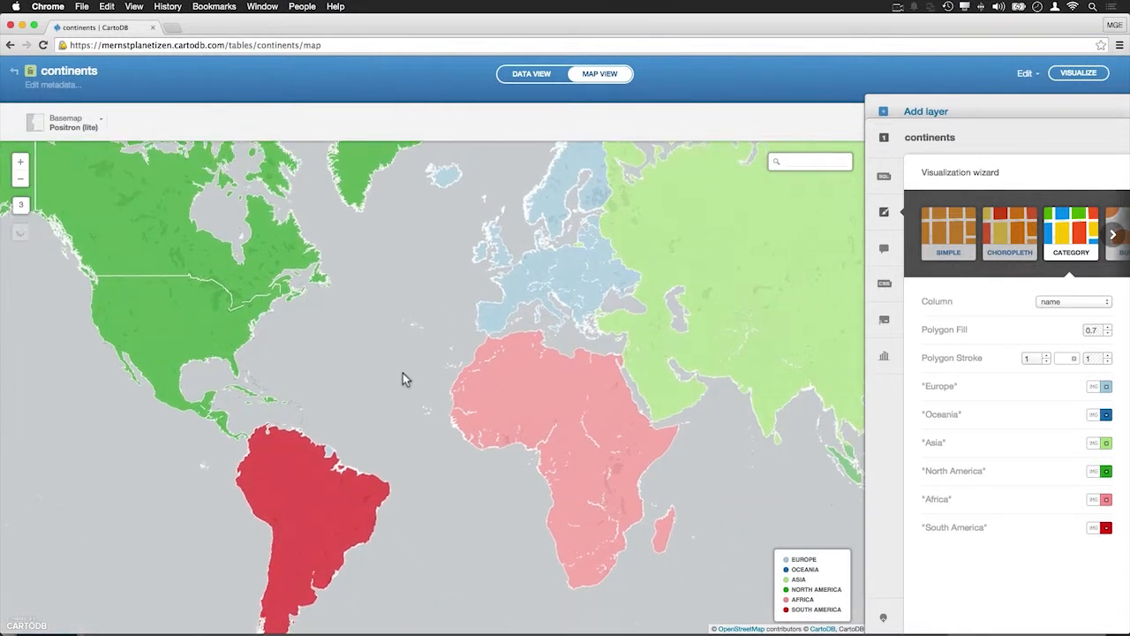
pyautogui.click(1060, 304)
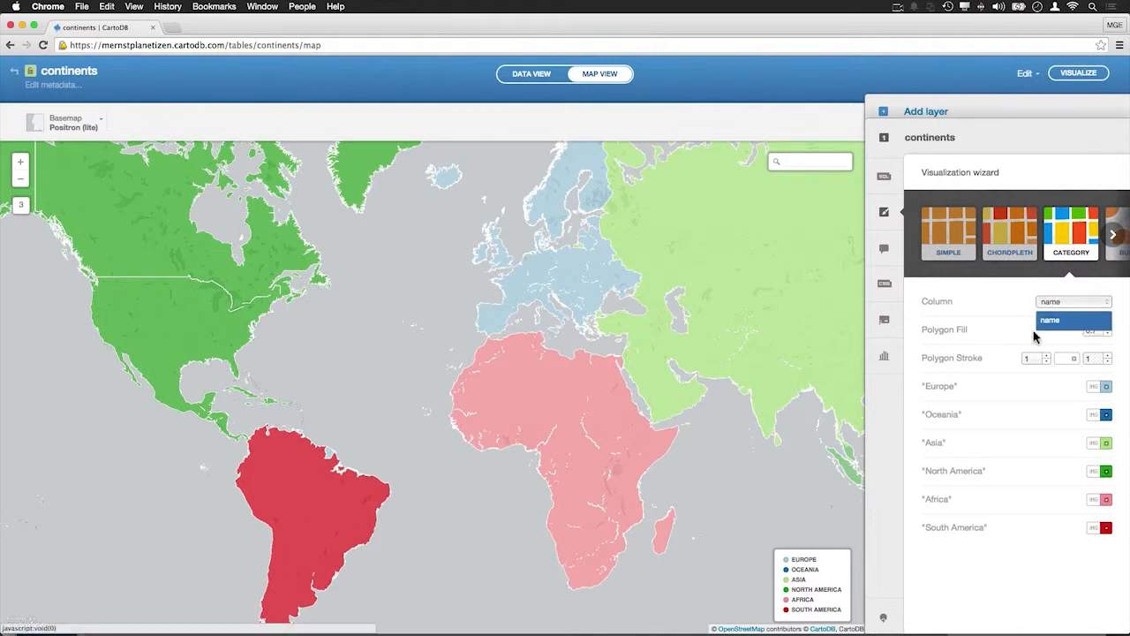
pyautogui.click(986, 327)
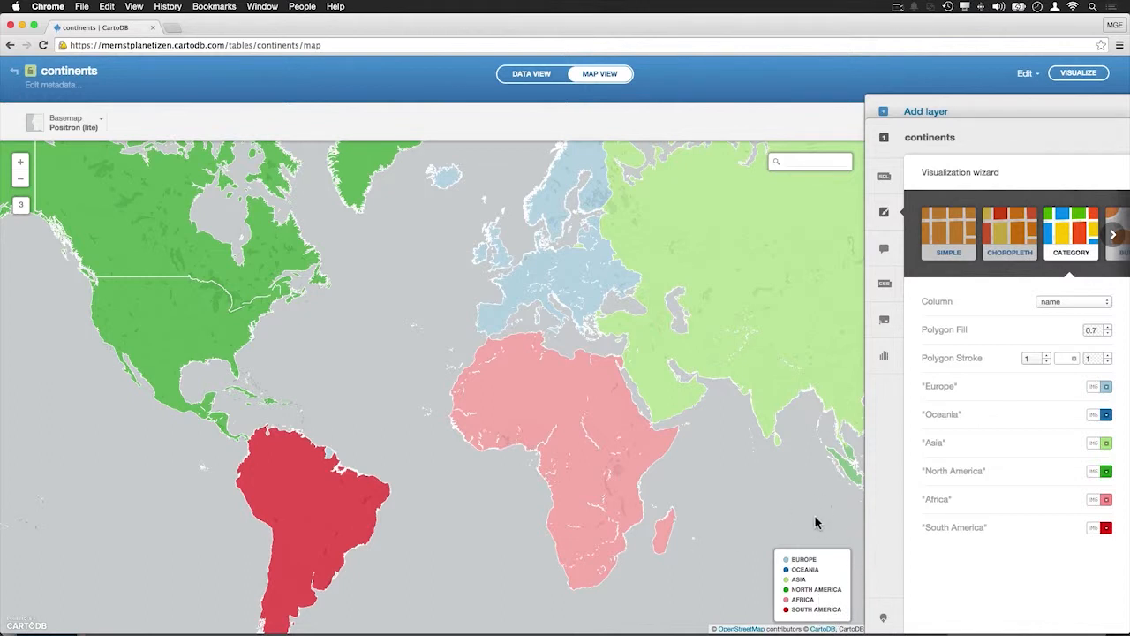
# Recolor Europe dark blue and South America orange in the category colours
pyautogui.click(1107, 390)
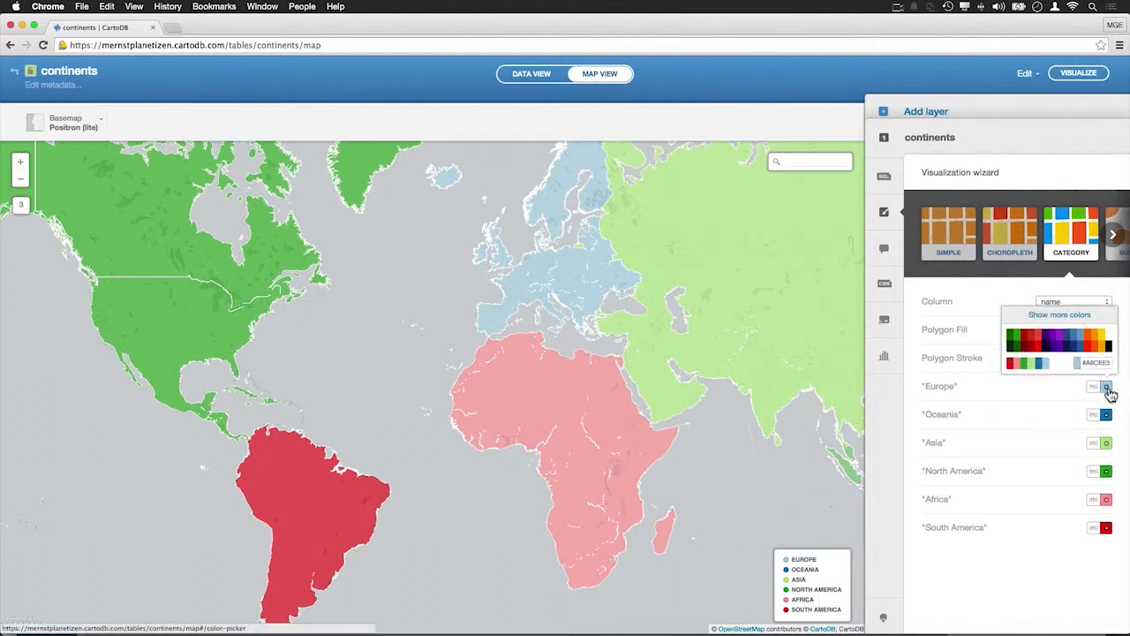
pyautogui.click(1066, 345)
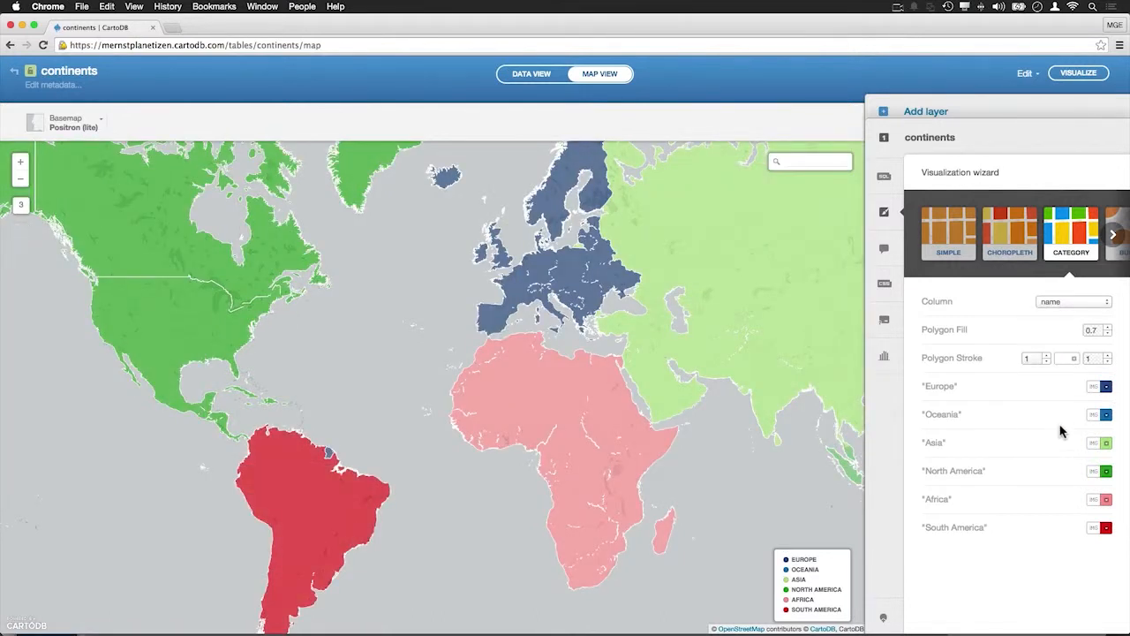
pyautogui.click(1108, 529)
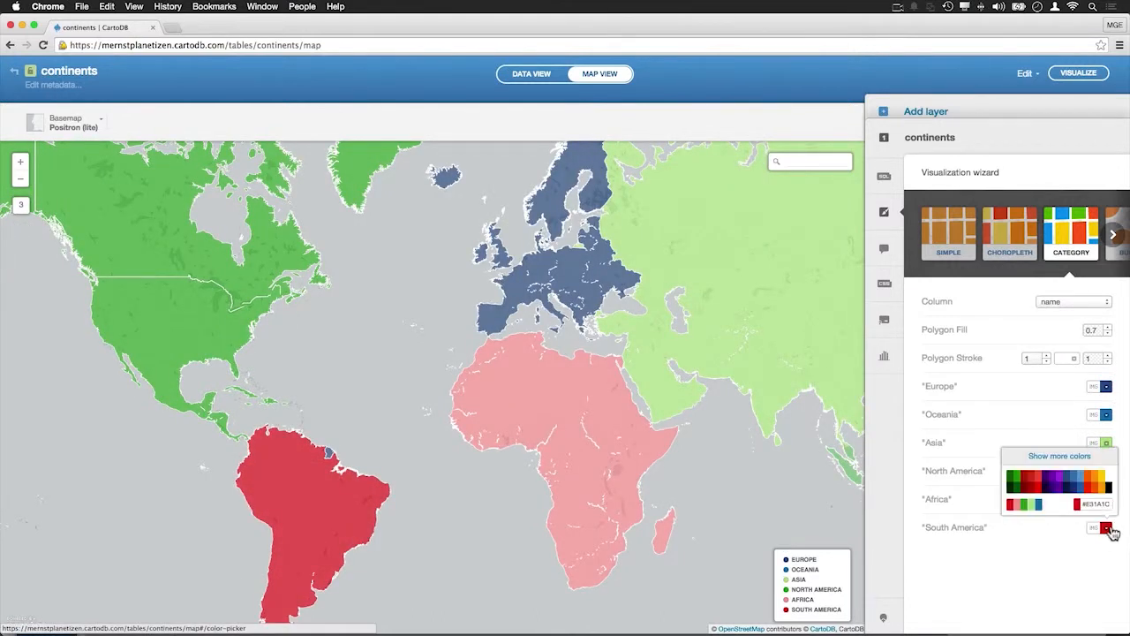
pyautogui.click(1099, 486)
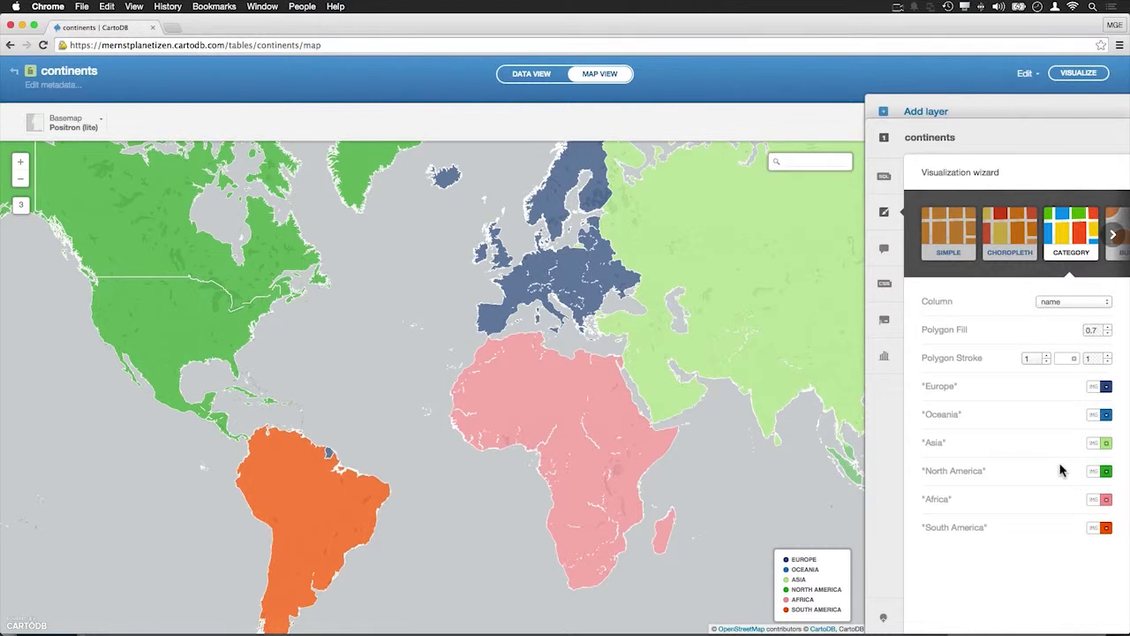
# View the layer's CartoCSS code, then return to the visualization wizard
pyautogui.click(893, 300)
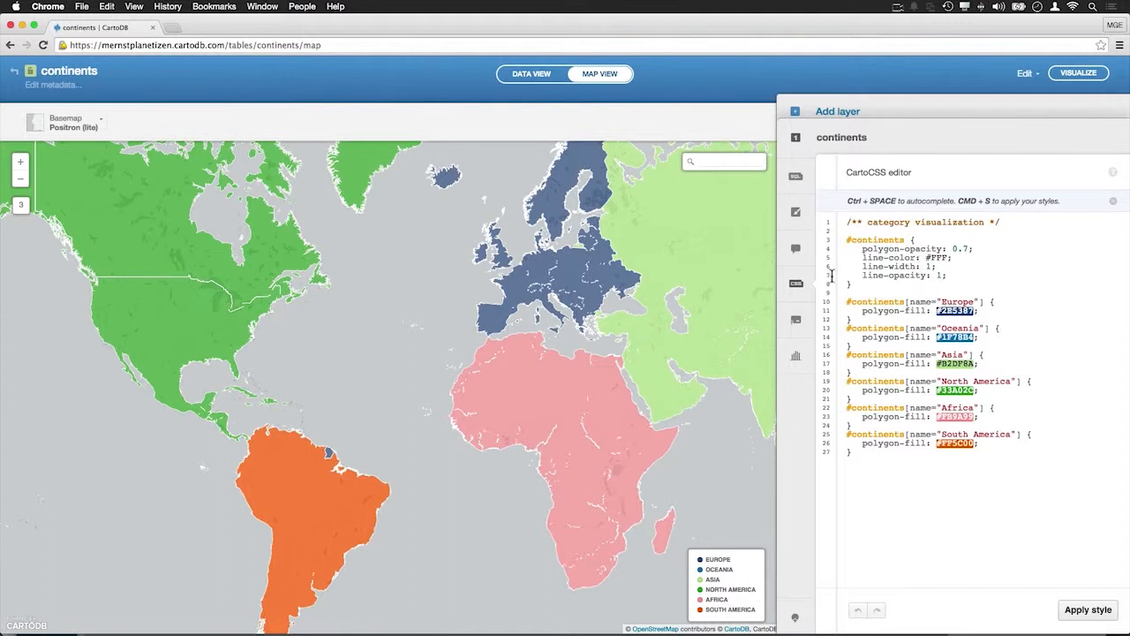
pyautogui.click(796, 213)
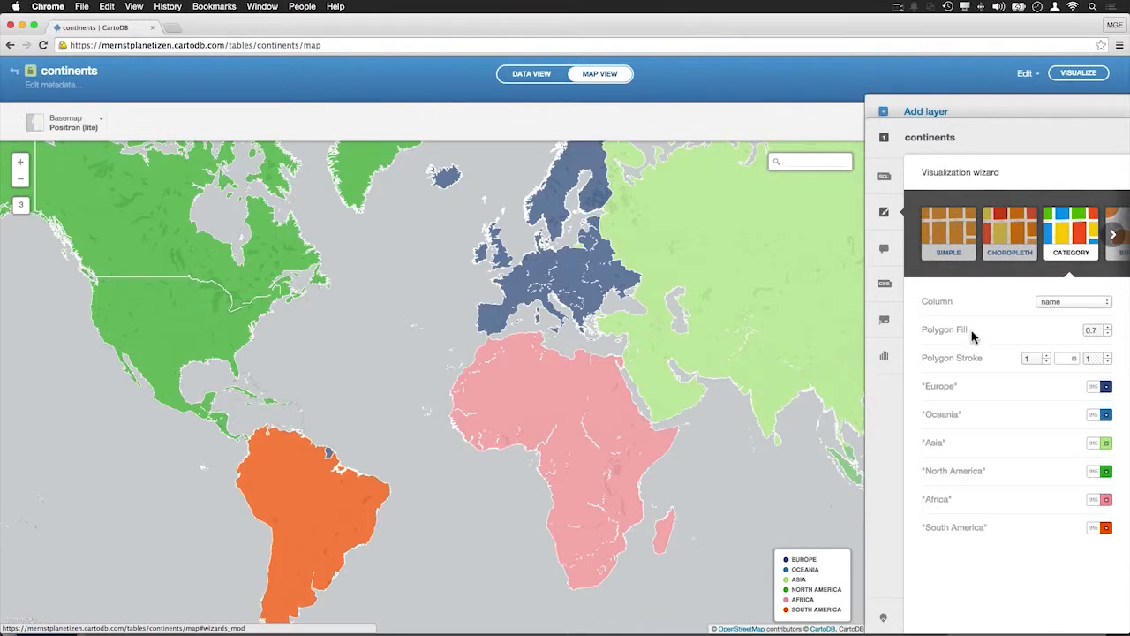
# Lower the polygon fill opacity to 0.2
pyautogui.click(1106, 334)
pyautogui.click(1107, 334)
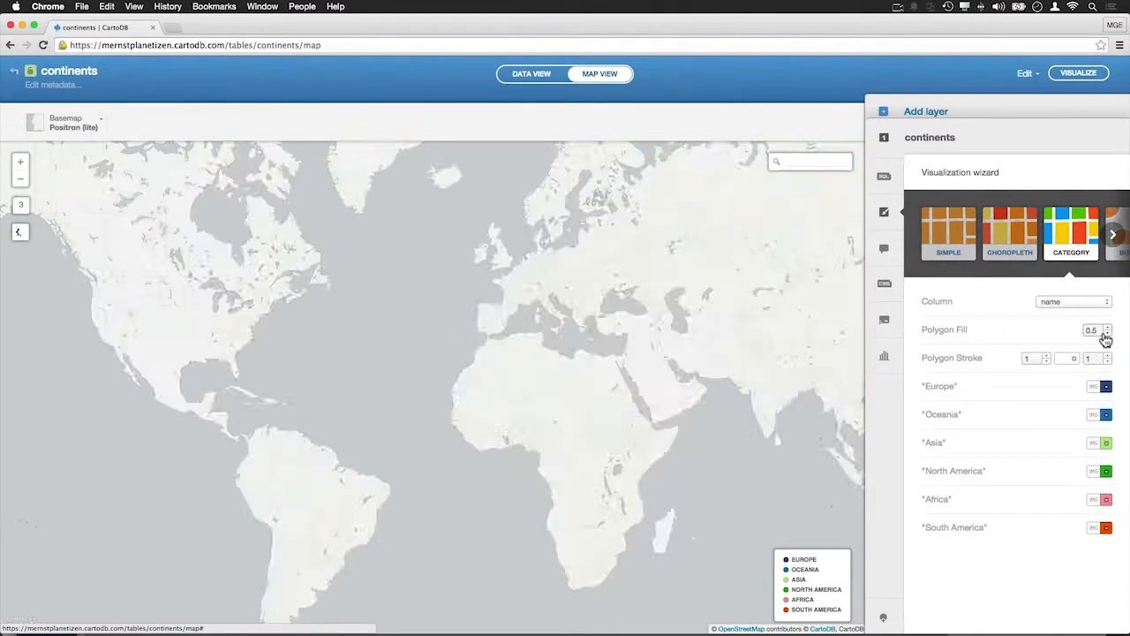
pyautogui.click(1106, 334)
pyautogui.click(1107, 333)
pyautogui.click(1107, 334)
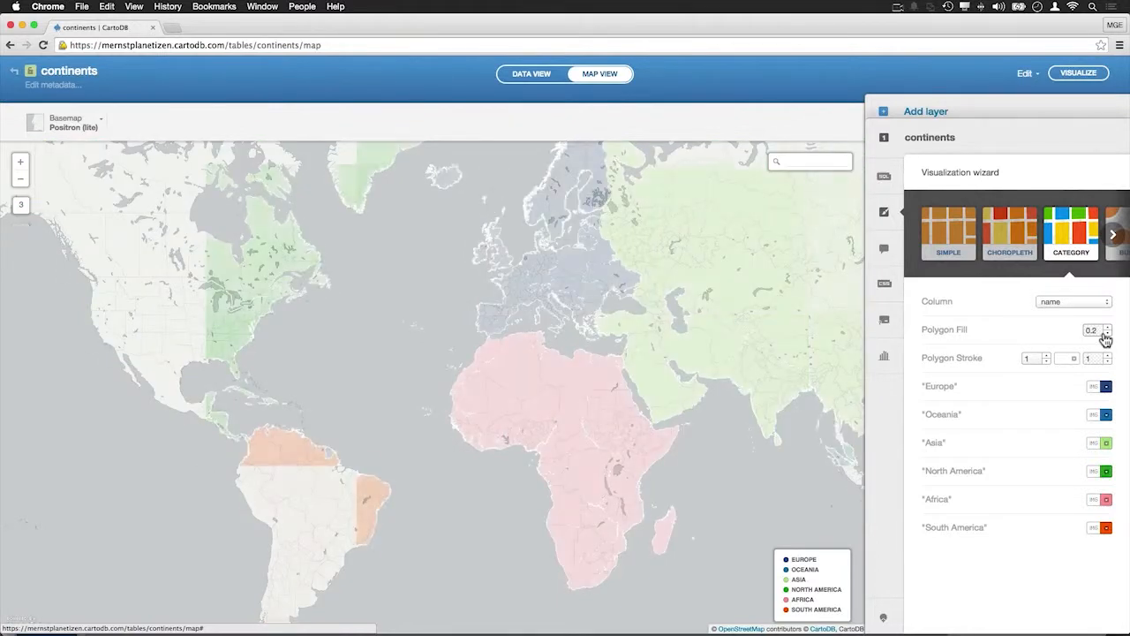
# Set the polygon stroke width to 1.5 and the stroke colour to dark navy
pyautogui.click(1047, 354)
pyautogui.click(1047, 354)
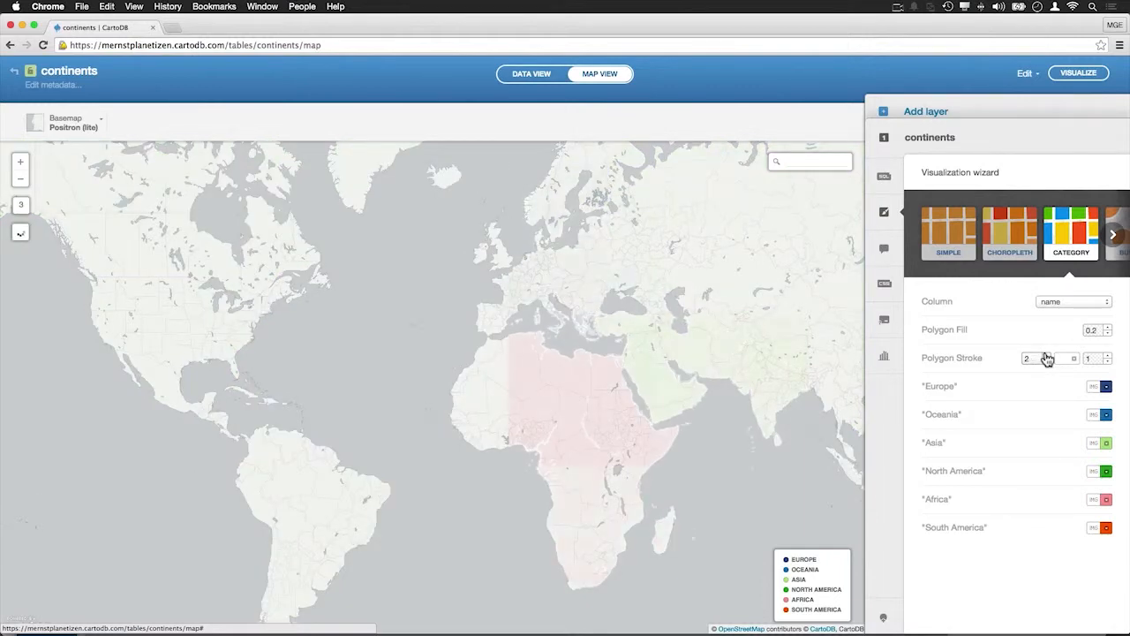
pyautogui.click(1047, 362)
pyautogui.click(1047, 363)
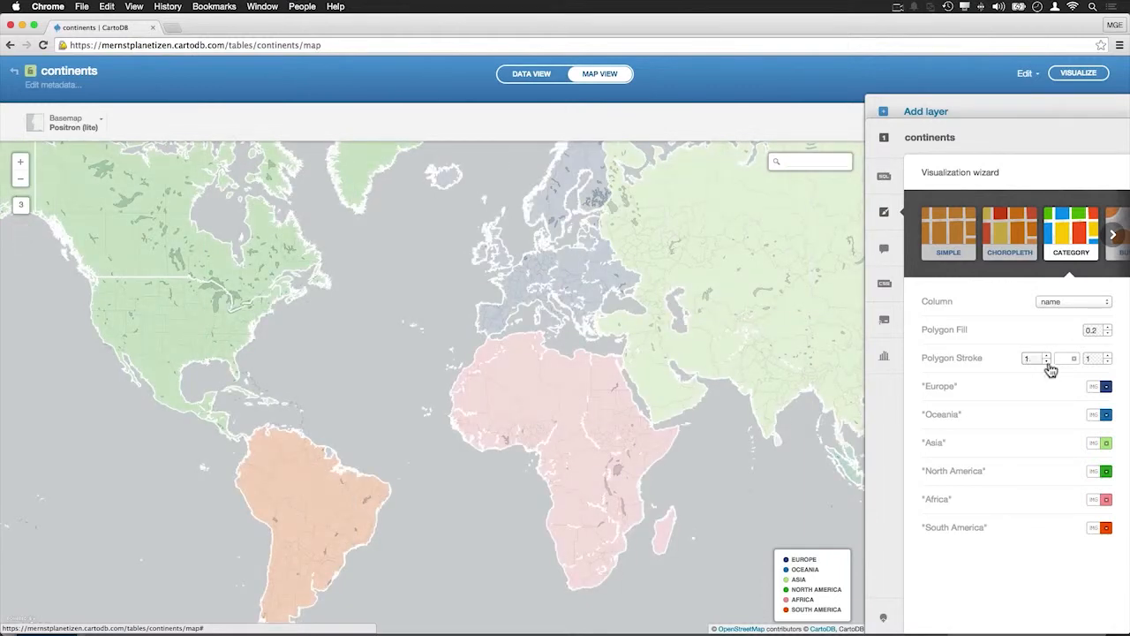
pyautogui.click(1074, 358)
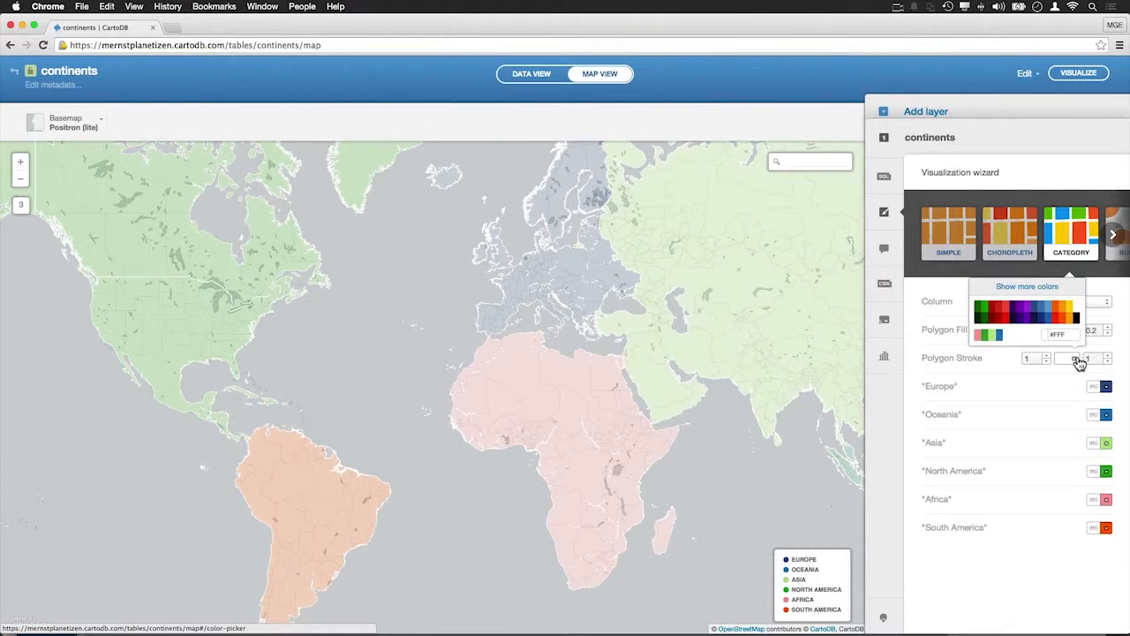
pyautogui.click(1046, 362)
pyautogui.click(1046, 362)
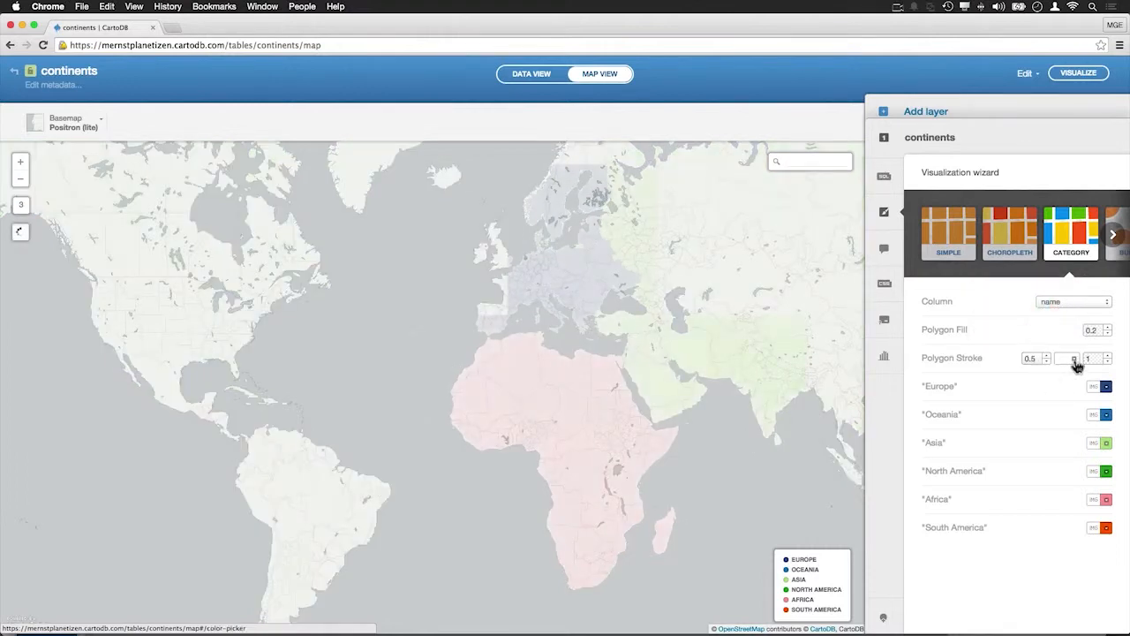
pyautogui.click(1075, 359)
pyautogui.click(1051, 371)
pyautogui.click(1046, 355)
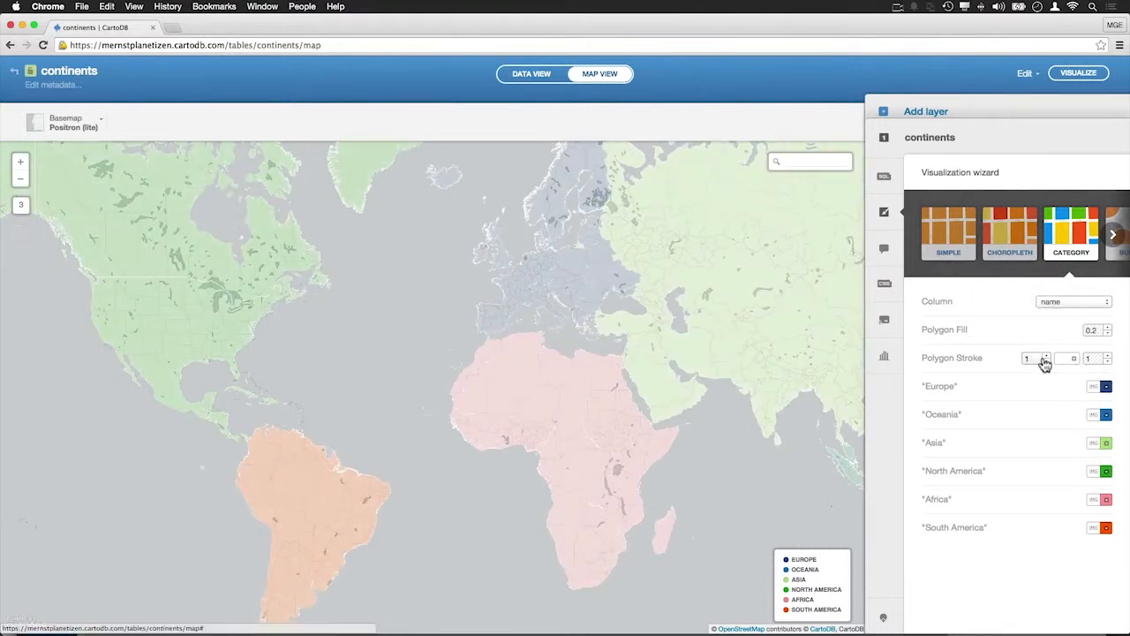
pyautogui.click(1074, 359)
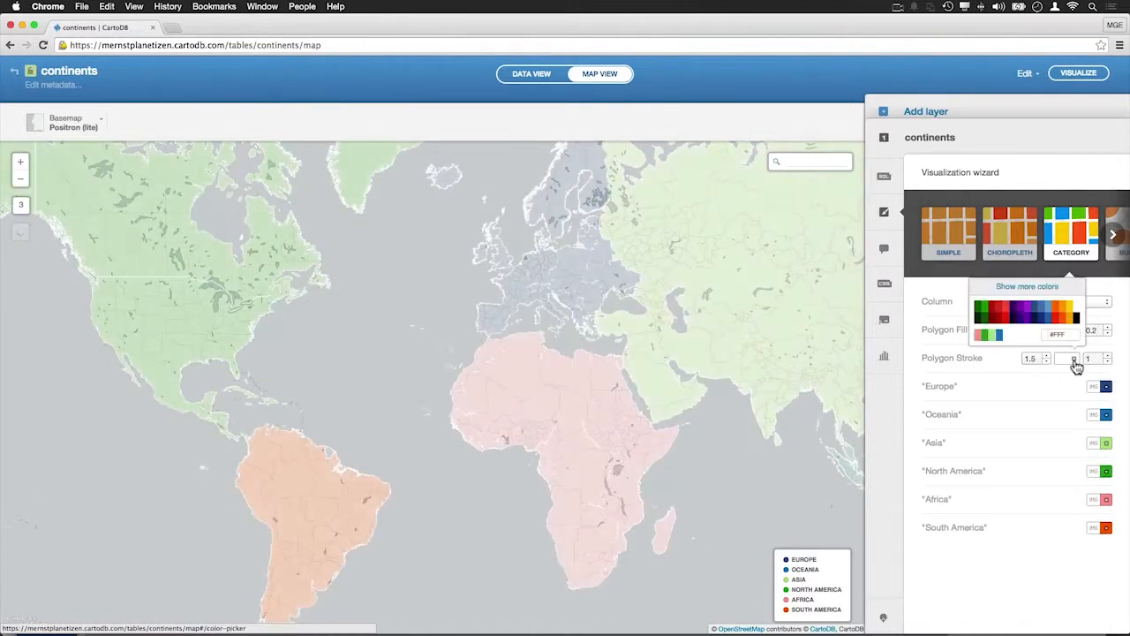
pyautogui.click(1038, 318)
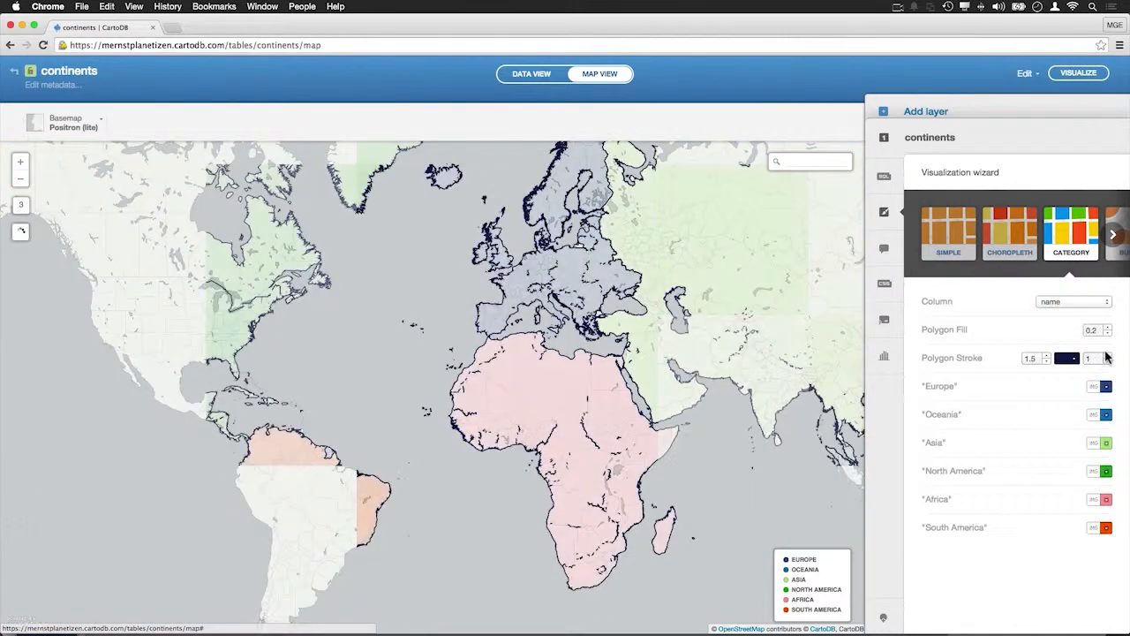